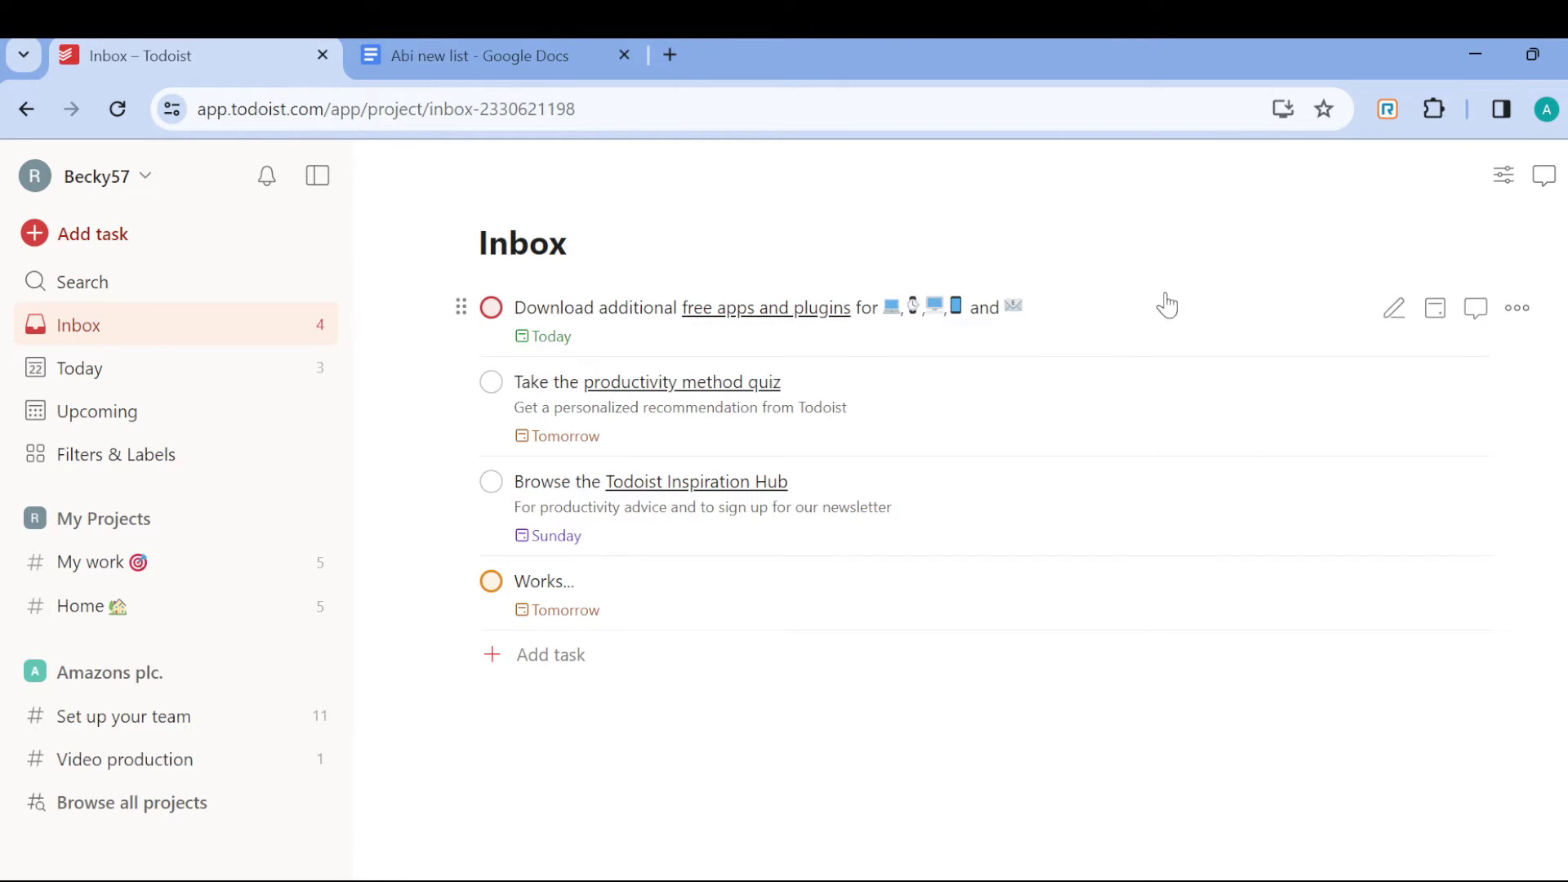
Step: Delete the 'Download additional free apps and plugins' task via its menu and confirm
left_click(1517, 310)
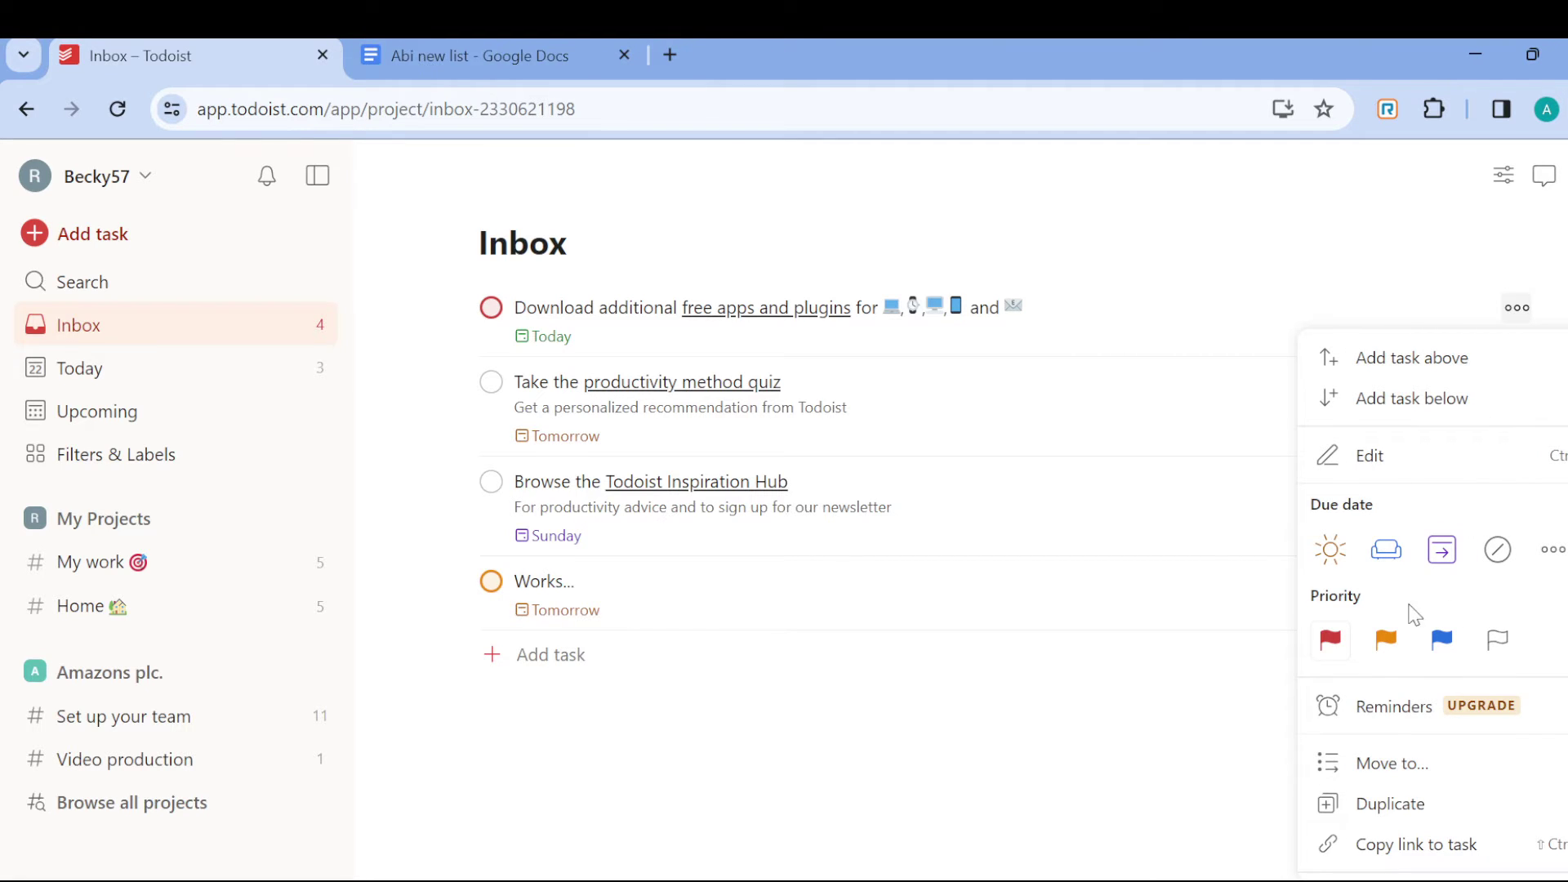
scroll(1425, 609, "down", 2)
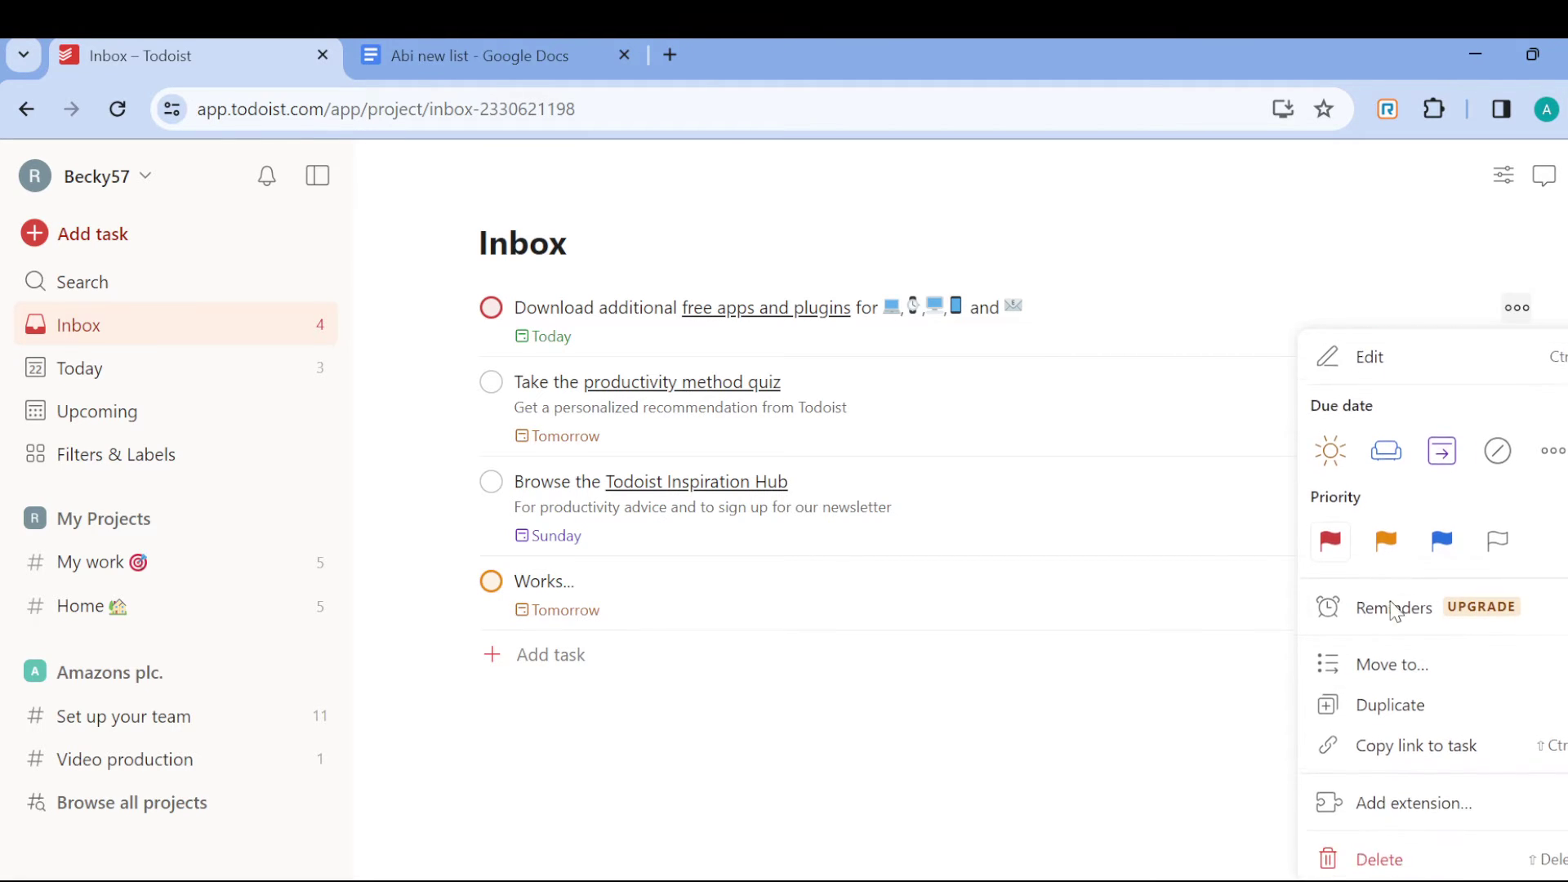
left_click(1439, 857)
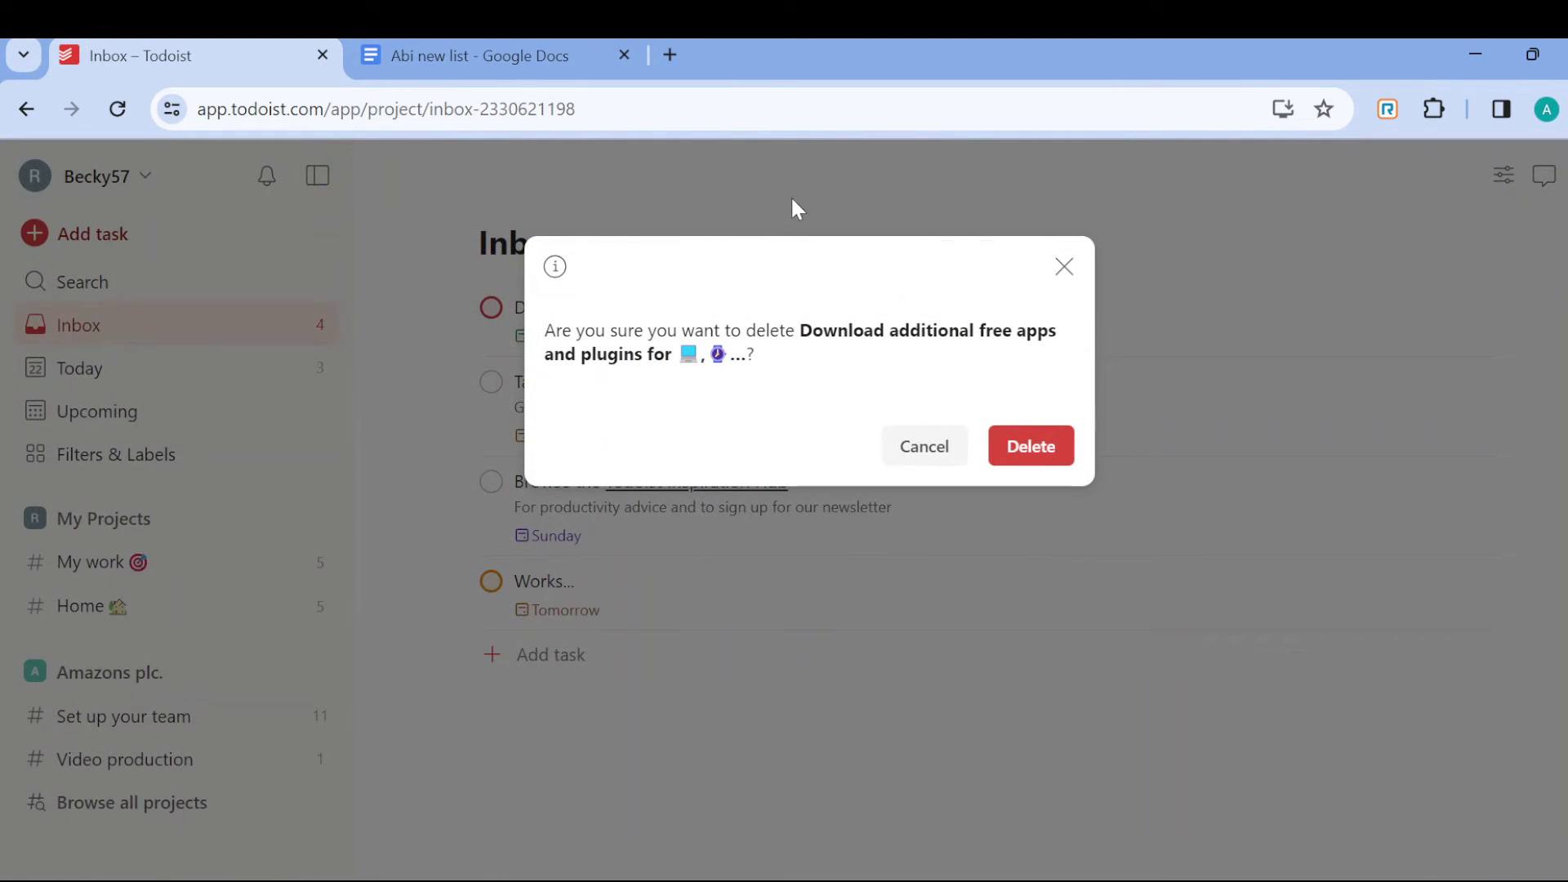
left_click(1056, 443)
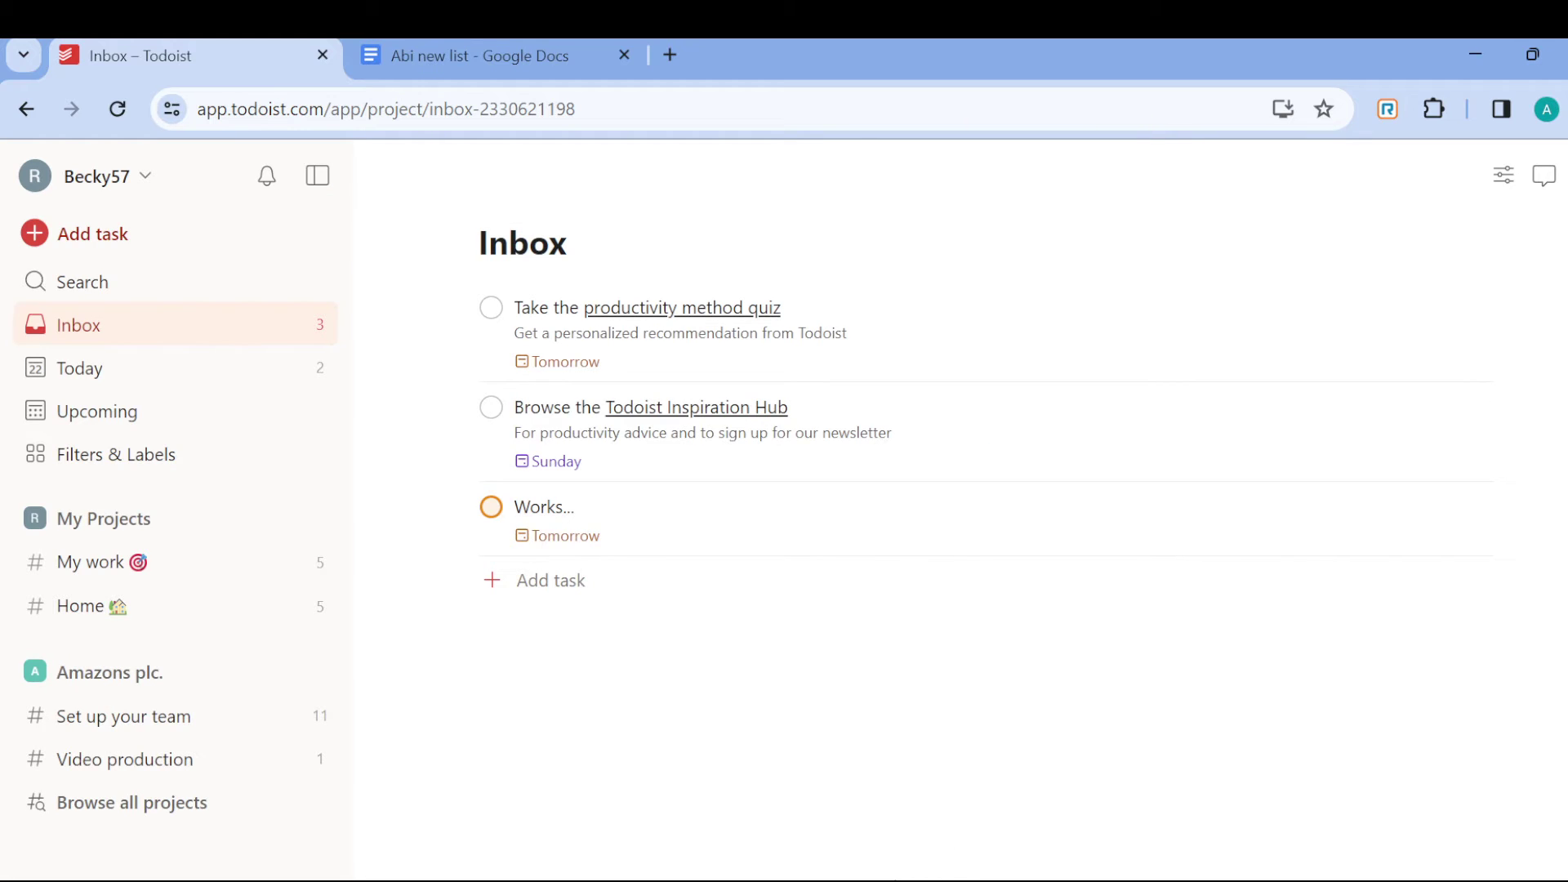